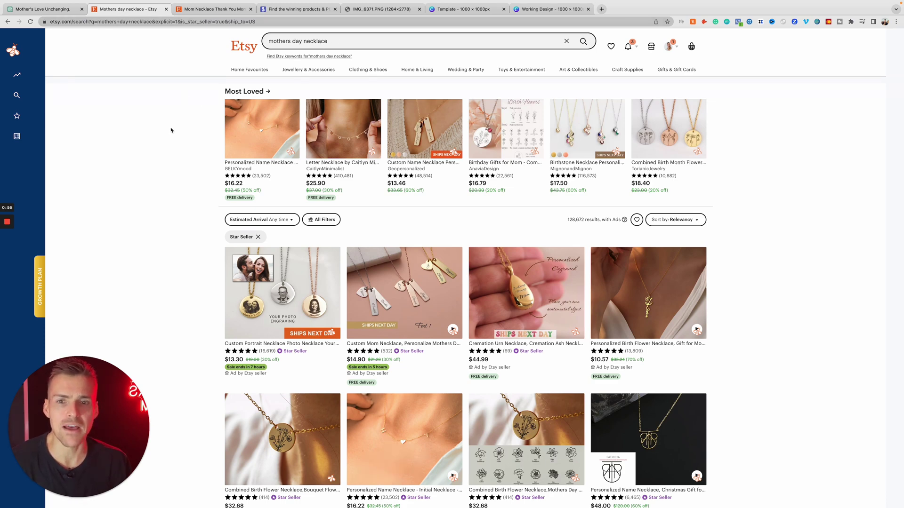
{"action": "scroll", "coordinate": [186, 147], "scroll_direction": "down", "scroll_amount": 5}
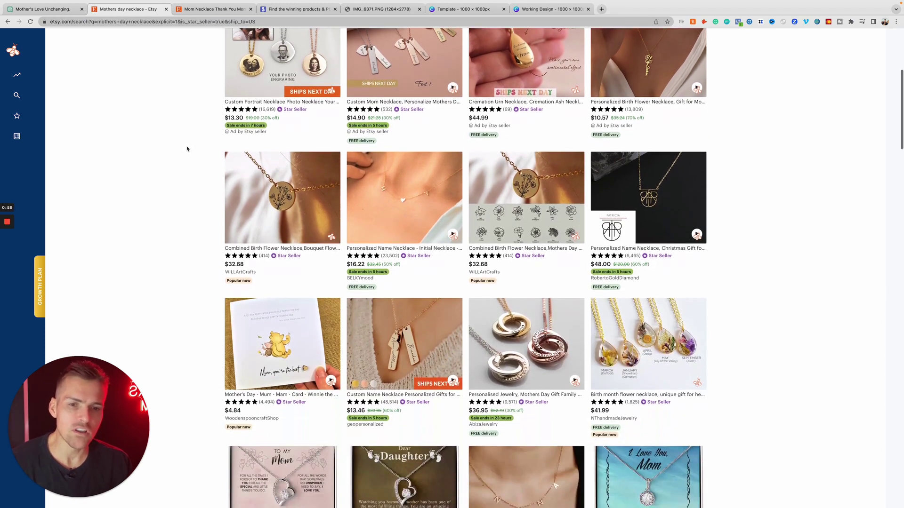
{"action": "scroll", "coordinate": [186, 148], "scroll_direction": "down", "scroll_amount": 4}
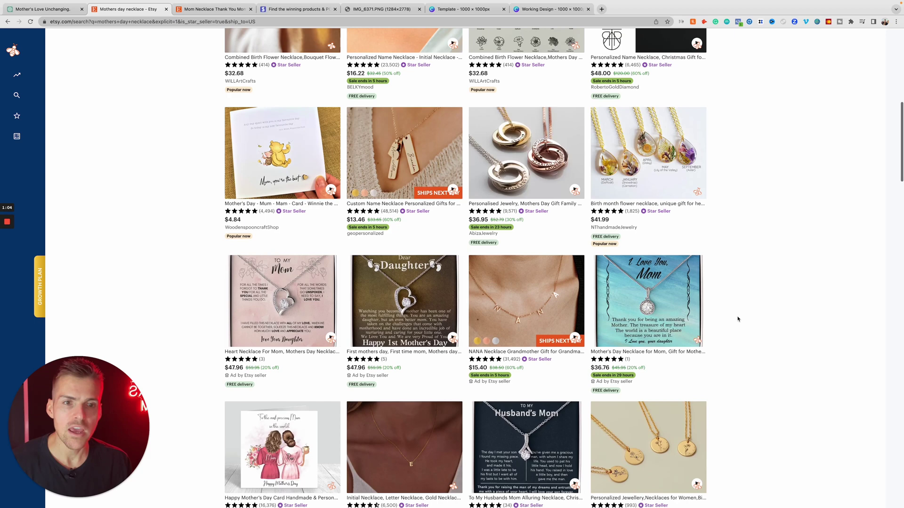
{"action": "scroll", "coordinate": [738, 319], "scroll_direction": "down", "scroll_amount": 1}
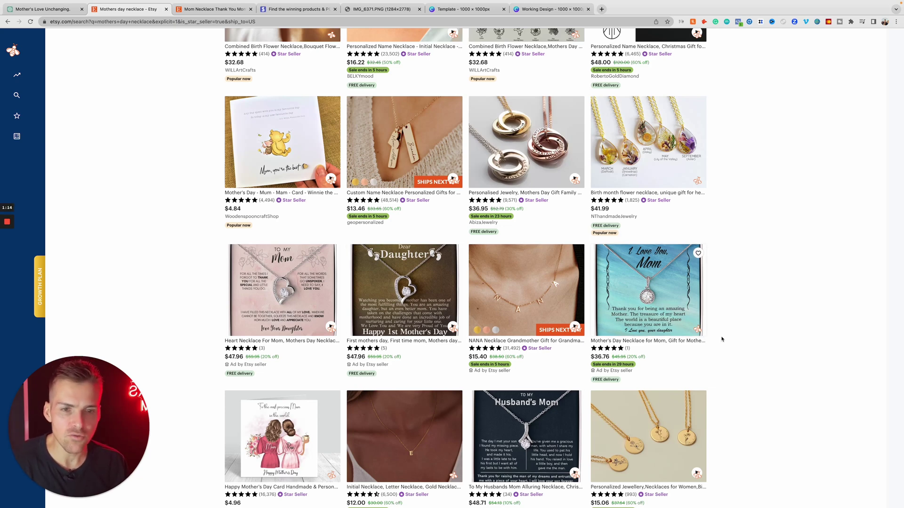
{"action": "scroll", "coordinate": [722, 339], "scroll_direction": "down", "scroll_amount": 5}
{"action": "scroll", "coordinate": [756, 338], "scroll_direction": "down", "scroll_amount": 1}
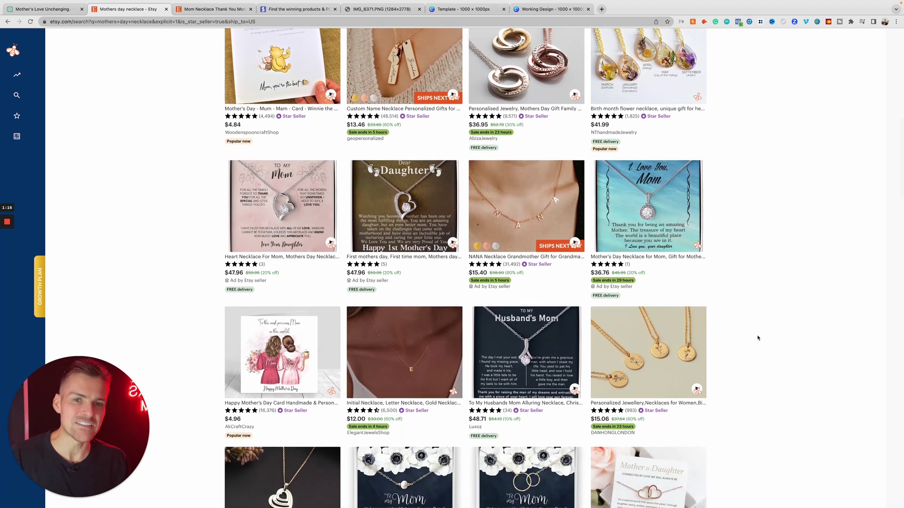
{"action": "scroll", "coordinate": [754, 339], "scroll_direction": "down", "scroll_amount": 6}
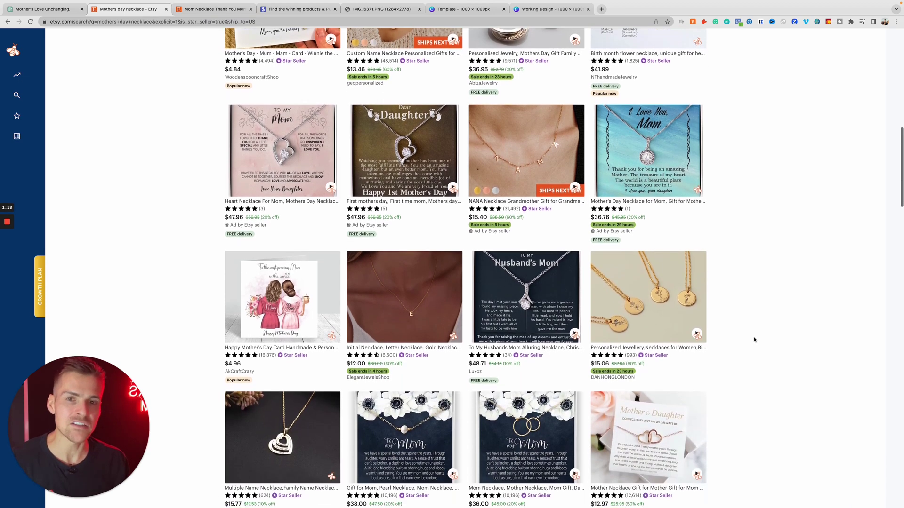
{"action": "scroll", "coordinate": [755, 339], "scroll_direction": "down", "scroll_amount": 2}
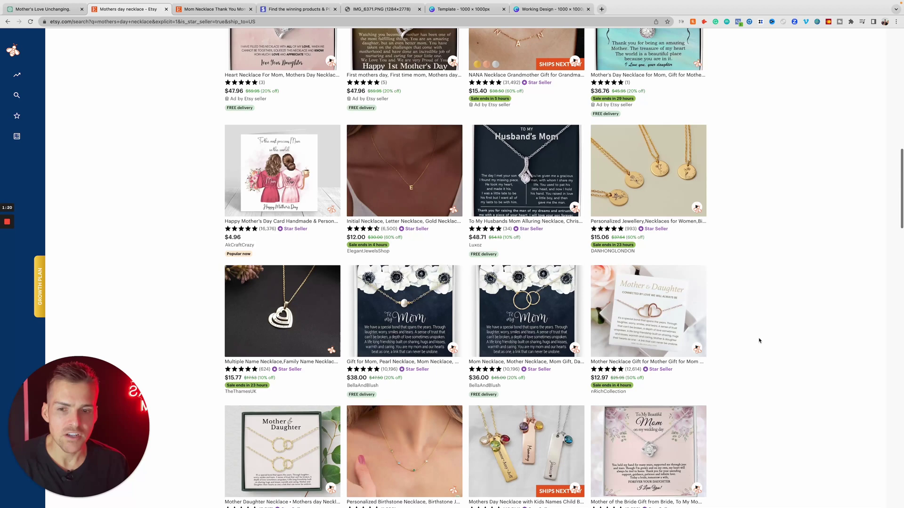
{"action": "scroll", "coordinate": [758, 339], "scroll_direction": "down", "scroll_amount": 7}
{"action": "scroll", "coordinate": [759, 341], "scroll_direction": "down", "scroll_amount": 5}
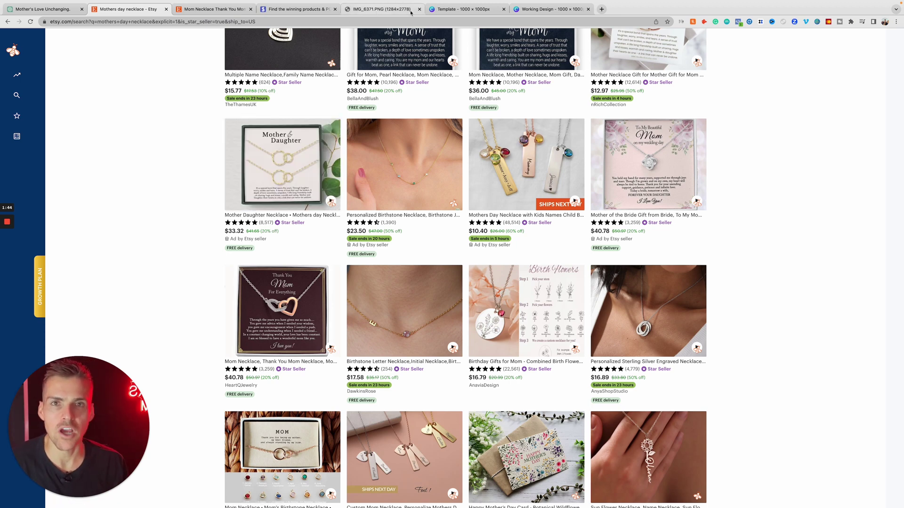
In ChatGPT, send a 'Rewrite this phrase' prompt containing the mom tribute message
{"action": "left_click", "coordinate": [29, 9]}
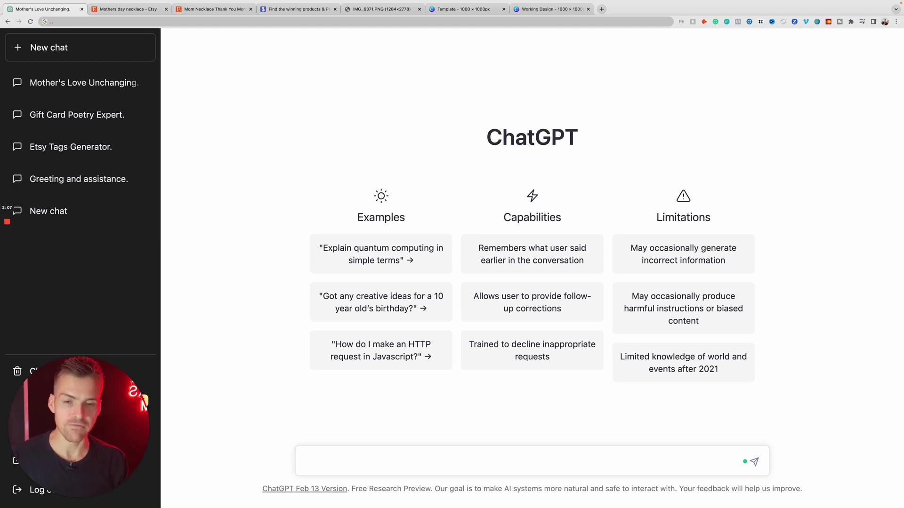
{"action": "type", "text": "Rewrite this phrase: \"Through the years you have given me so much...you gave me advice when I needed your wisdom, you gave me encouragement when I needed a push. You gave me understanding when I needed a friend...in a constantly changing world, your love has been constant. I am so blessed to have a wonderful mom like you.\""}
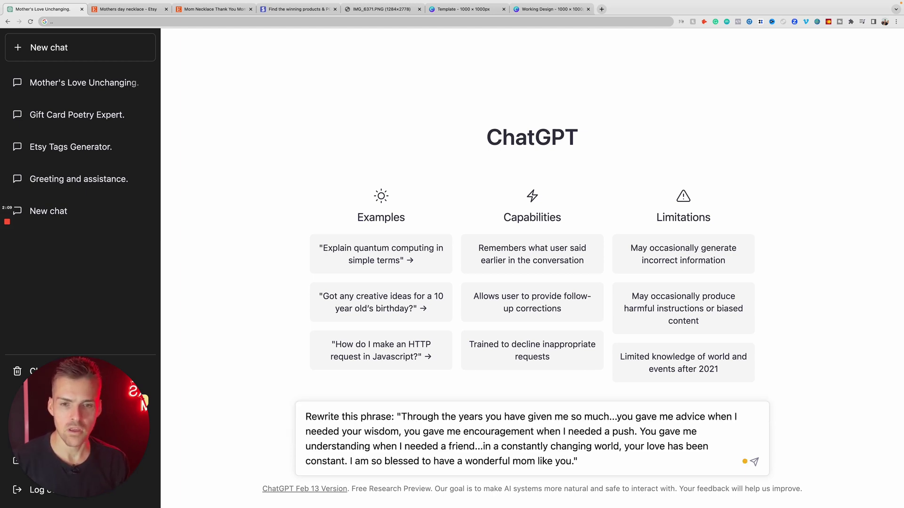
{"action": "key", "text": "Return"}
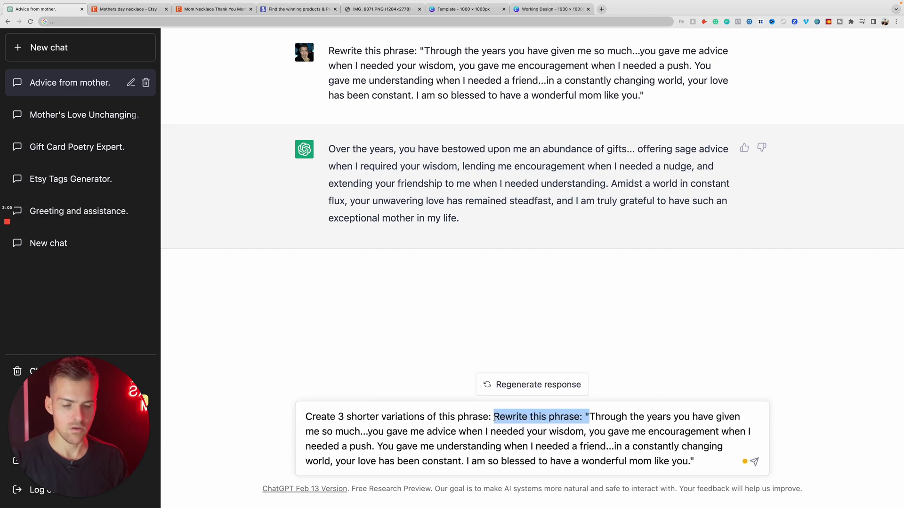
Change the prompt to request 3 shorter variations, send it, and regenerate the response
{"action": "key", "text": "BackSpace"}
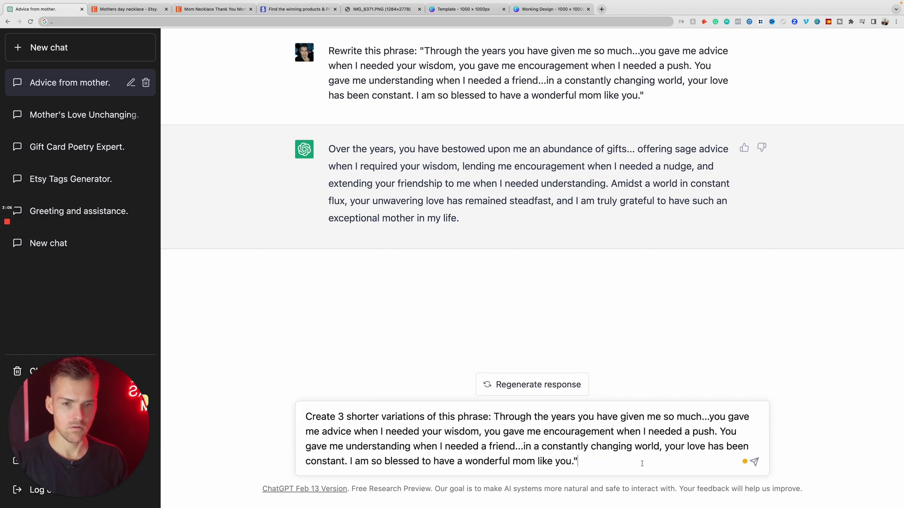
{"action": "left_click", "coordinate": [492, 416]}
{"action": "type", "text": "\""}
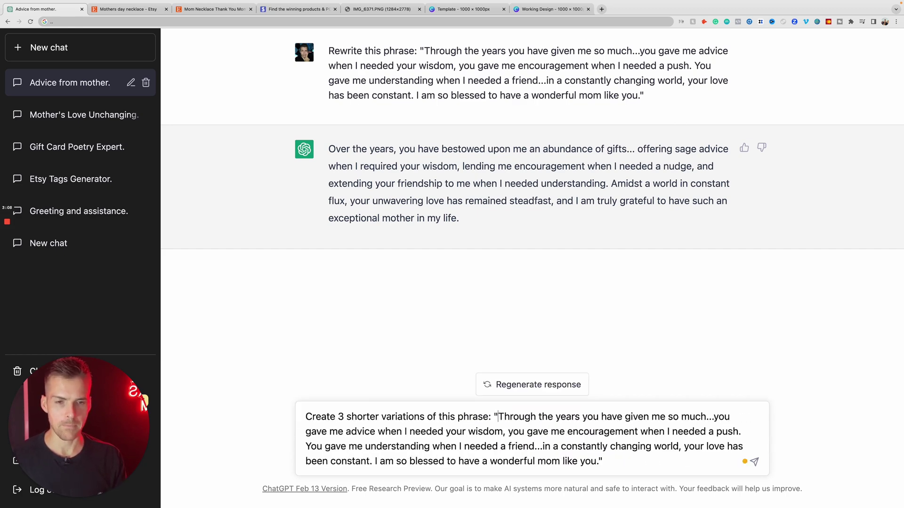
{"action": "key", "text": "Return"}
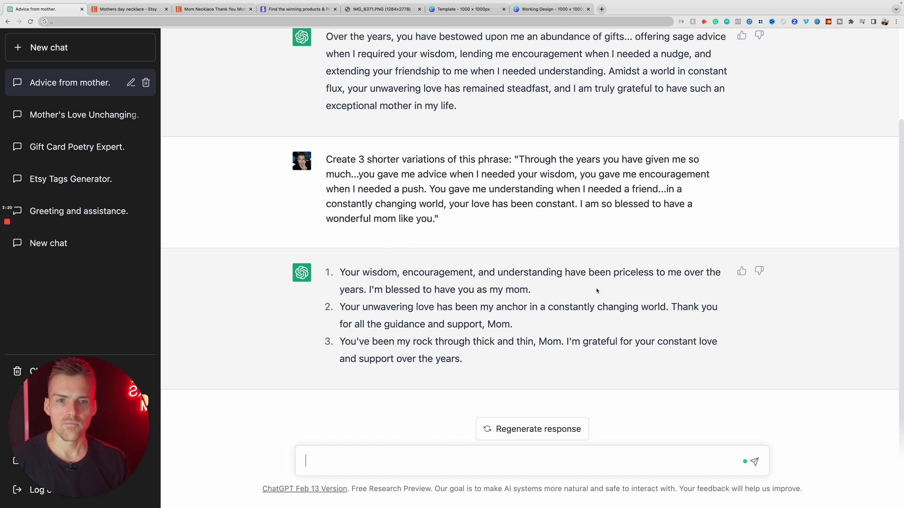
{"action": "left_click", "coordinate": [564, 428]}
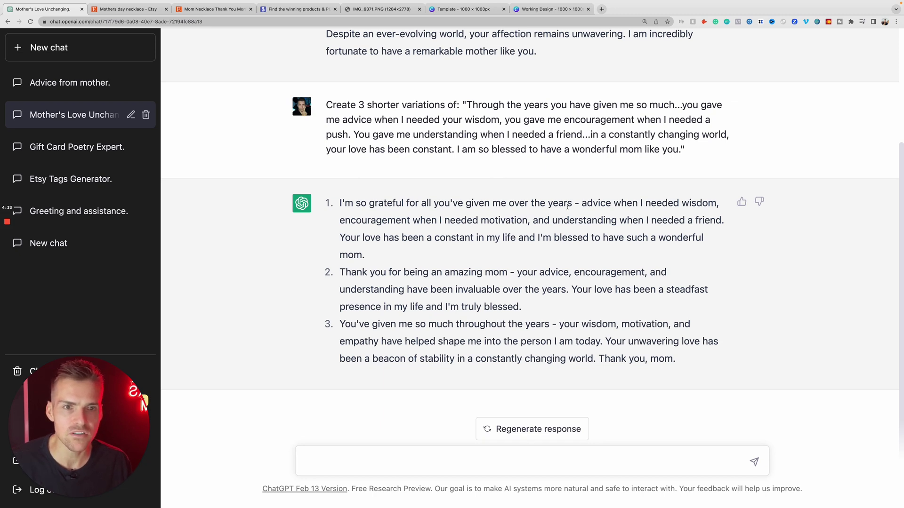
Select the first variation, from 'I'm so grateful for all you've given me' to 'such a wonderful mom.'
{"action": "left_click_drag", "start_coordinate": [582, 204], "coordinate": [584, 220]}
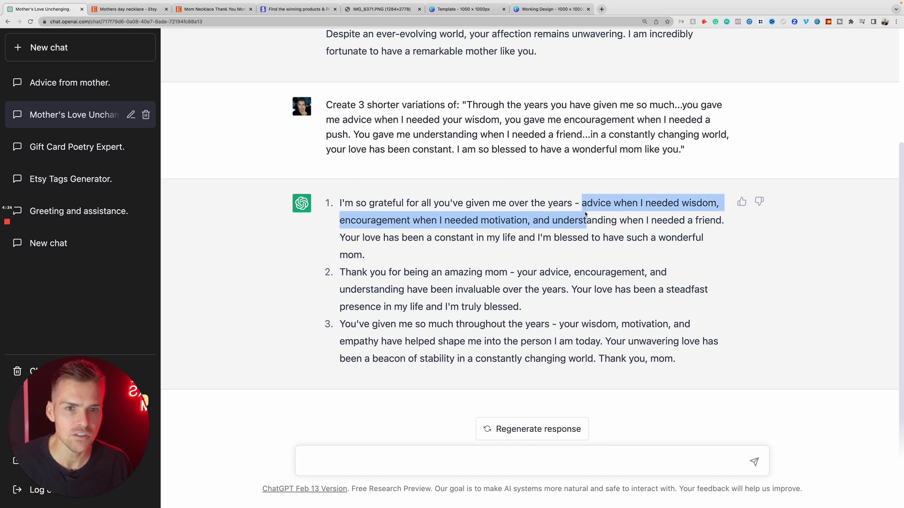
{"action": "left_click", "coordinate": [441, 220]}
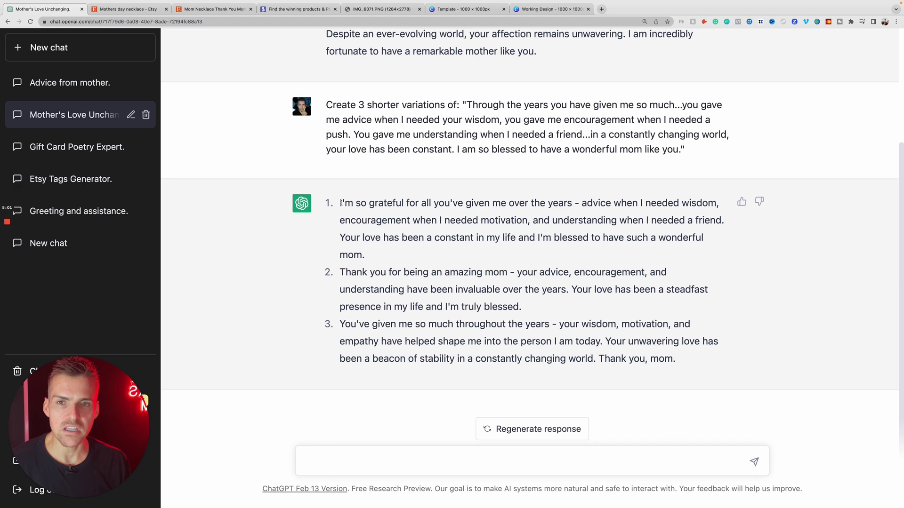
{"action": "left_click_drag", "start_coordinate": [340, 202], "coordinate": [361, 255]}
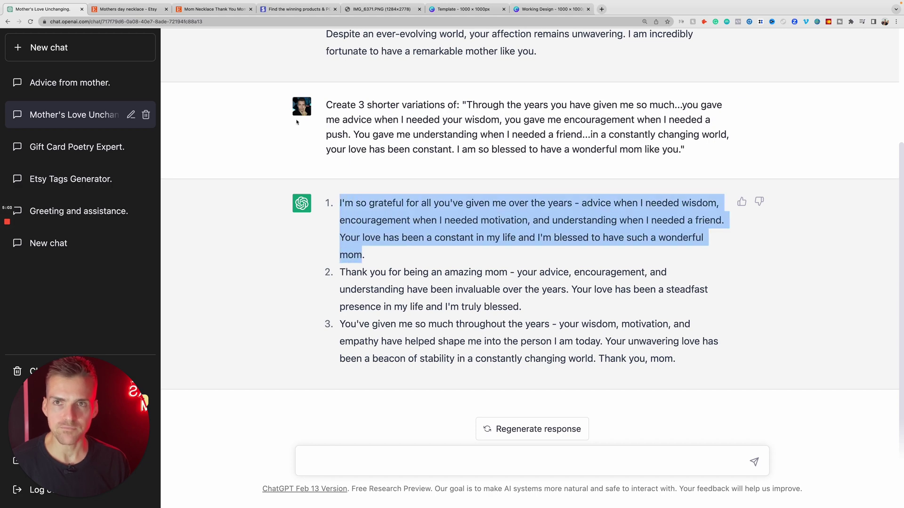
Switch to the Canva 'Template - 1000 x 1000px' tab and collapse the Templates panel
{"action": "left_click", "coordinate": [459, 9]}
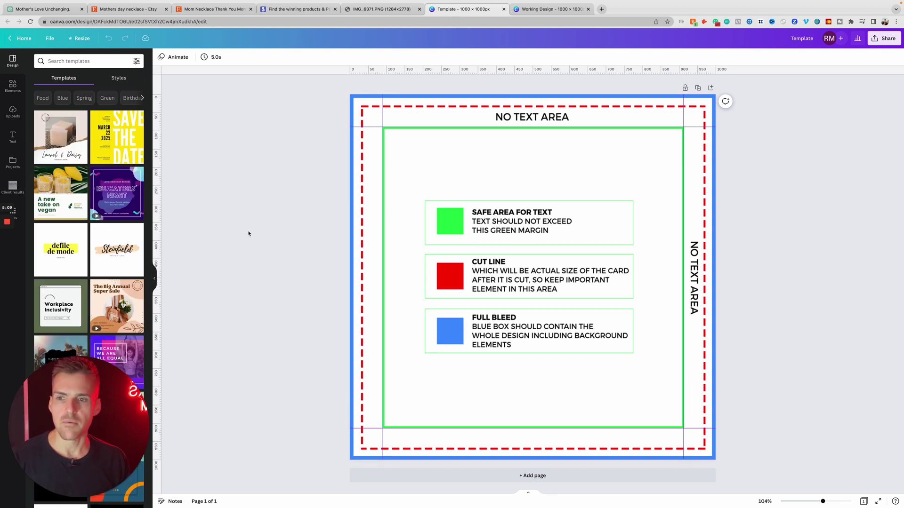
{"action": "left_click", "coordinate": [154, 281]}
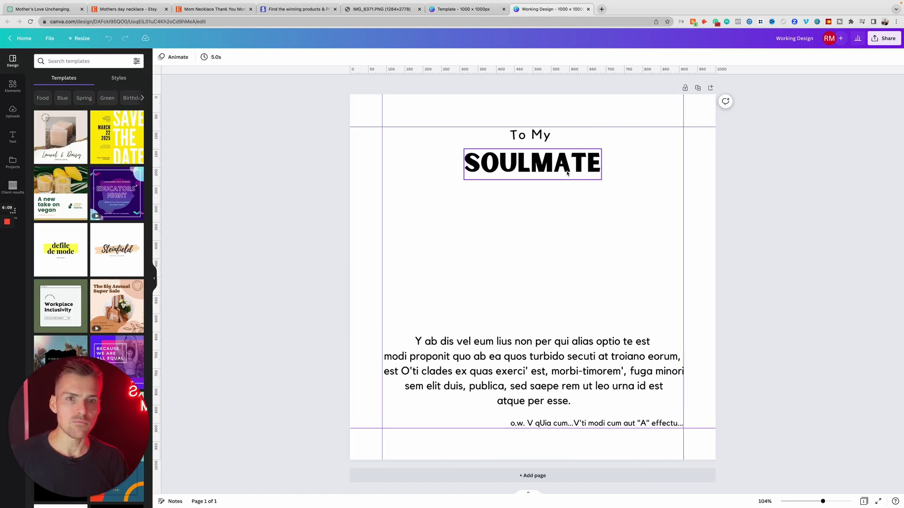
Change the heading word to 'MOTHER' and paste the chosen message over the placeholder body text
{"action": "double_click", "coordinate": [567, 172]}
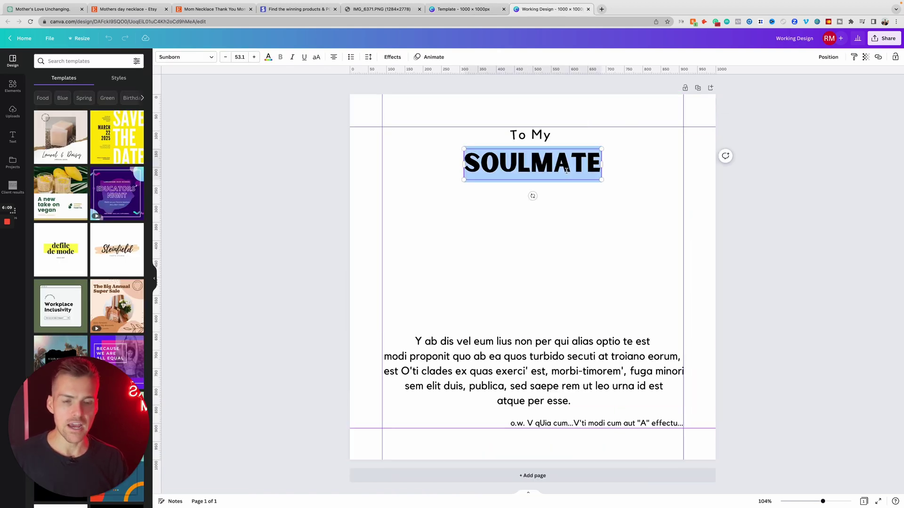
{"action": "type", "text": "MOTHER"}
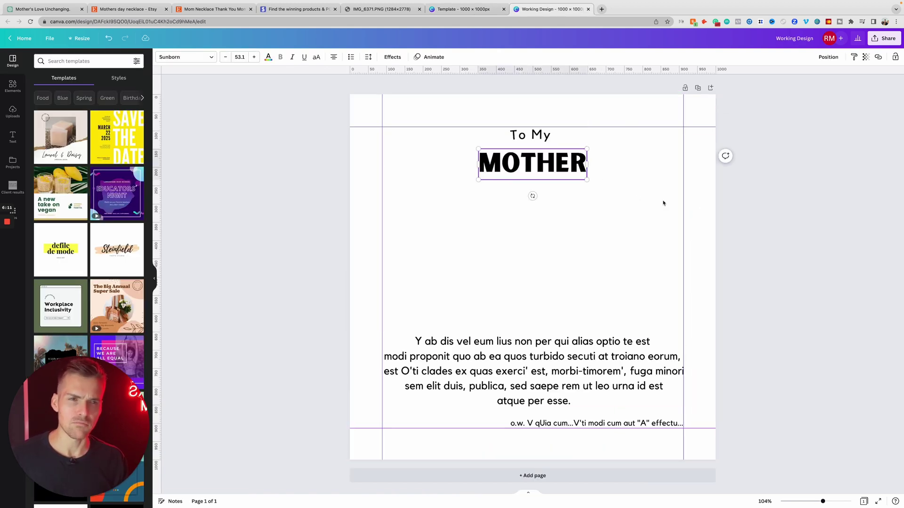
{"action": "left_click", "coordinate": [731, 208]}
{"action": "triple_click", "coordinate": [527, 349]}
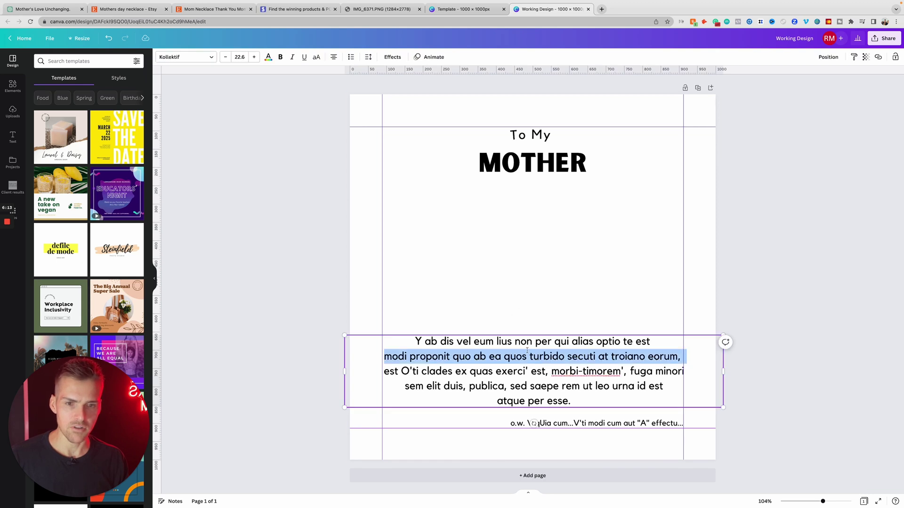
{"action": "key", "text": "ctrl+a"}
{"action": "key", "text": "ctrl+v"}
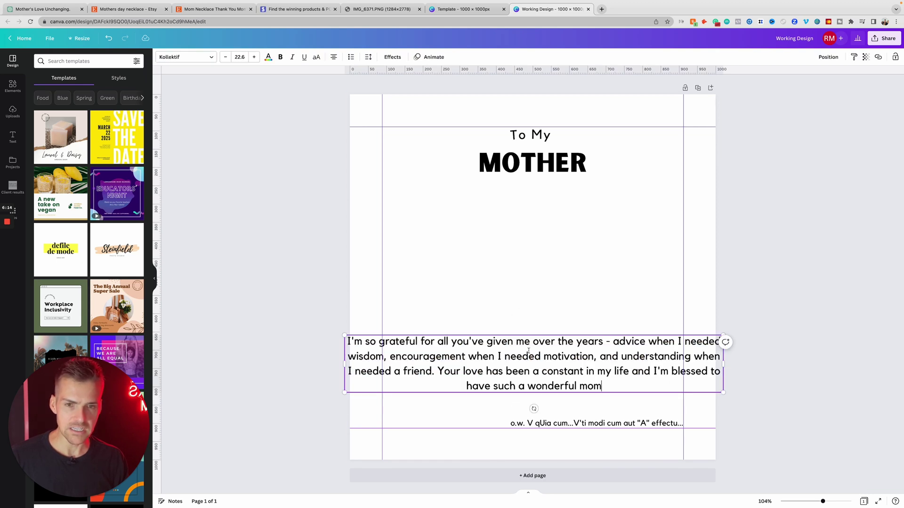
Break the message into lines before 'advice', 'needed motivation', 'Your' and 'have'
{"action": "left_click", "coordinate": [611, 341]}
{"action": "key", "text": "Return"}
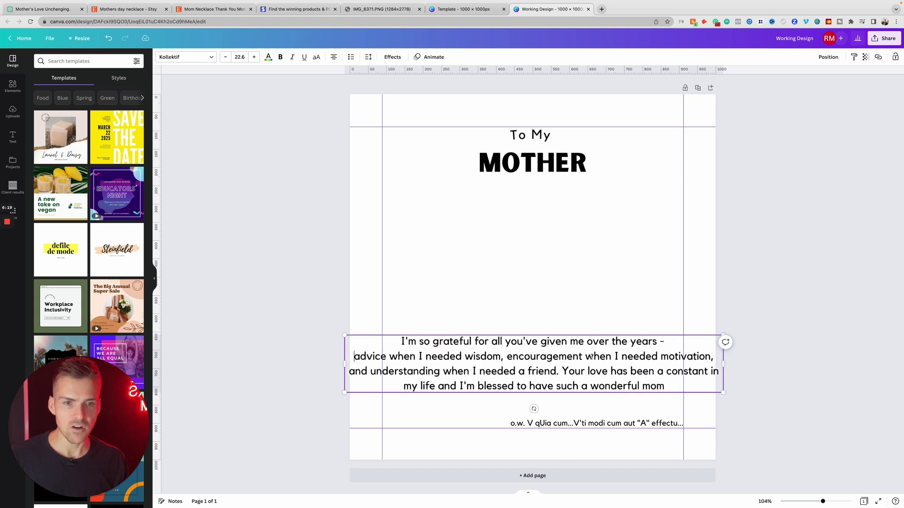
{"action": "left_click", "coordinate": [621, 356]}
{"action": "key", "text": "Return"}
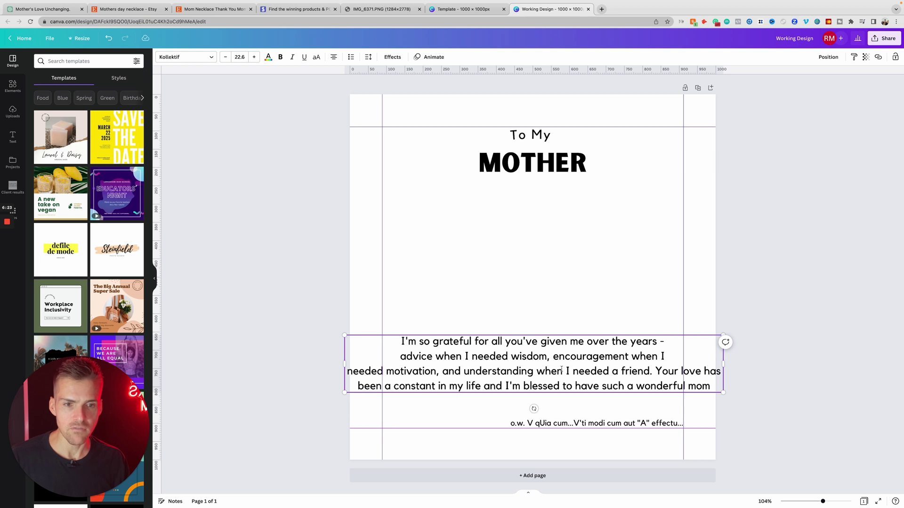
{"action": "left_click", "coordinate": [655, 371]}
{"action": "key", "text": "Return"}
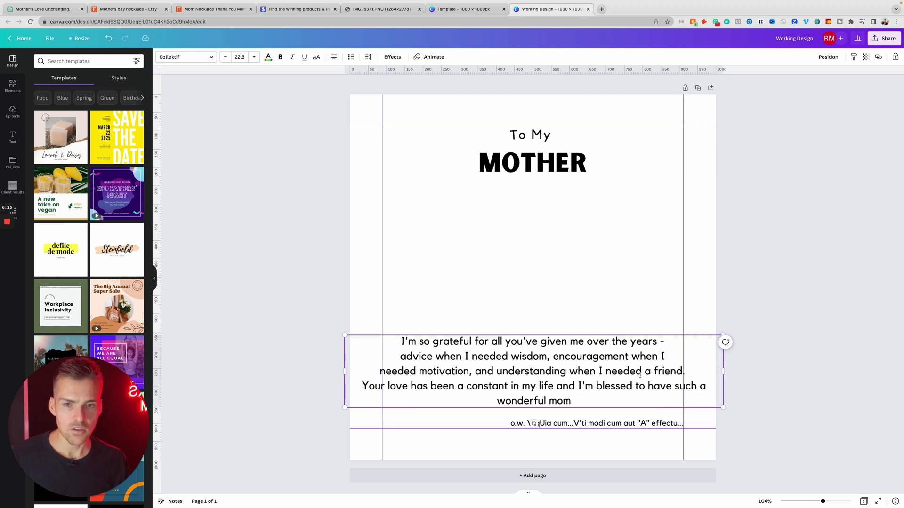
{"action": "left_click", "coordinate": [652, 386]}
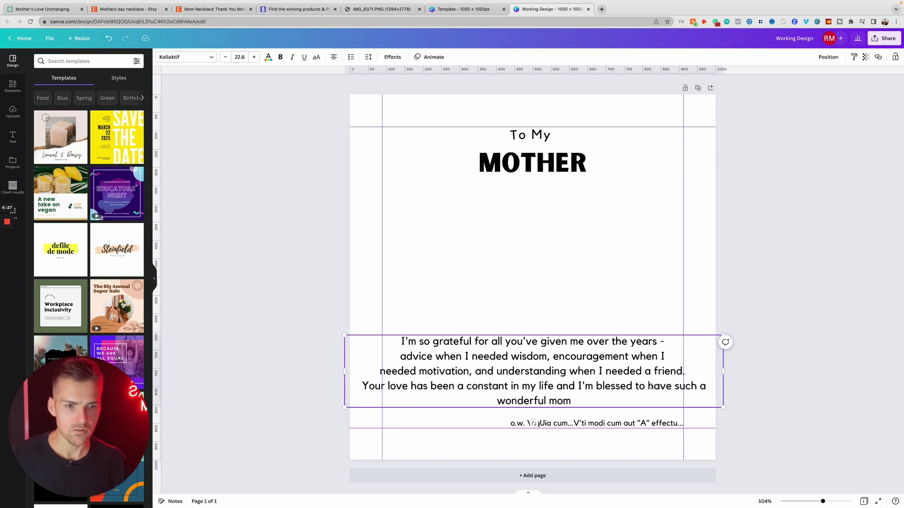
{"action": "key", "text": "Return"}
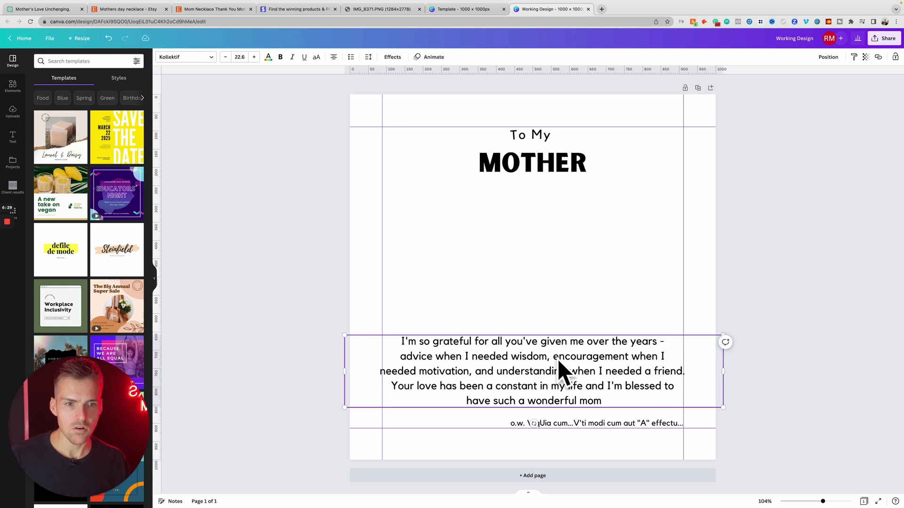
Adjust line breaks after 'needed' and before 'has', and rejoin the line before 'Your'
{"action": "left_click", "coordinate": [419, 372]}
{"action": "key", "text": "Return"}
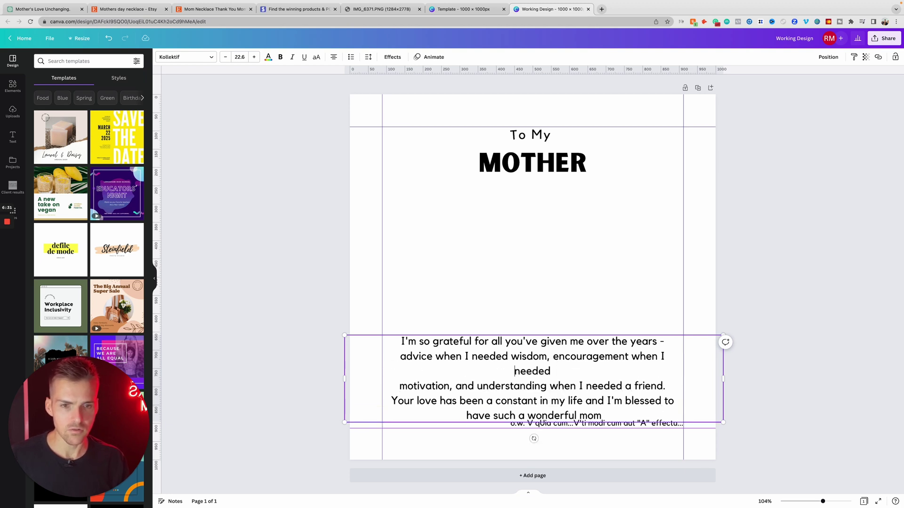
{"action": "left_click", "coordinate": [441, 386]}
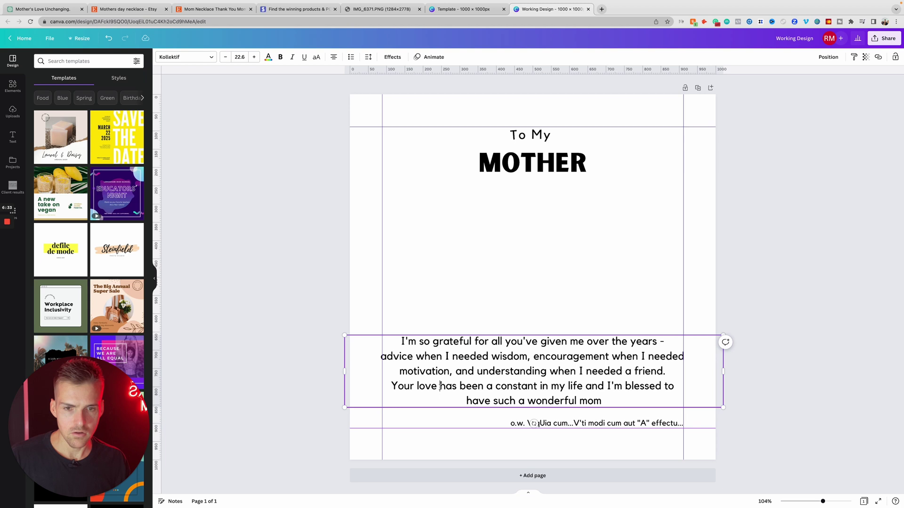
{"action": "key", "text": "Return"}
{"action": "left_click", "coordinate": [510, 386]}
{"action": "key", "text": "BackSpace"}
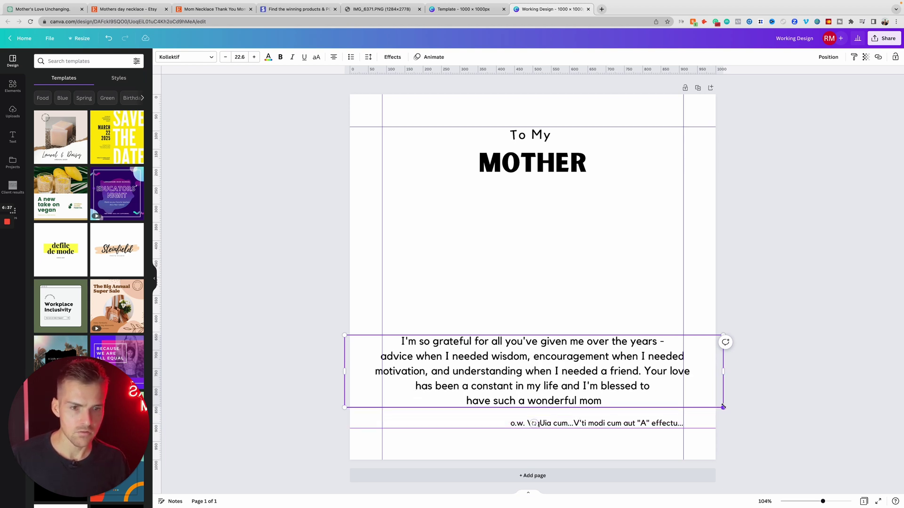
Narrow the message box from both sides, then move the message and MOTHER heading slightly higher
{"action": "left_click_drag", "start_coordinate": [724, 404], "coordinate": [716, 406]}
{"action": "left_click_drag", "start_coordinate": [349, 404], "coordinate": [353, 403]}
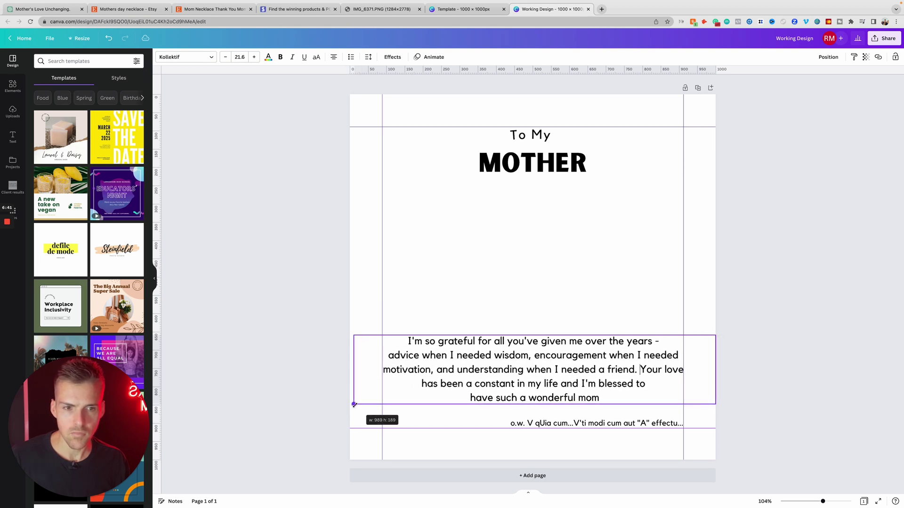
{"action": "left_click", "coordinate": [771, 371]}
{"action": "left_click_drag", "start_coordinate": [587, 376], "coordinate": [586, 365]}
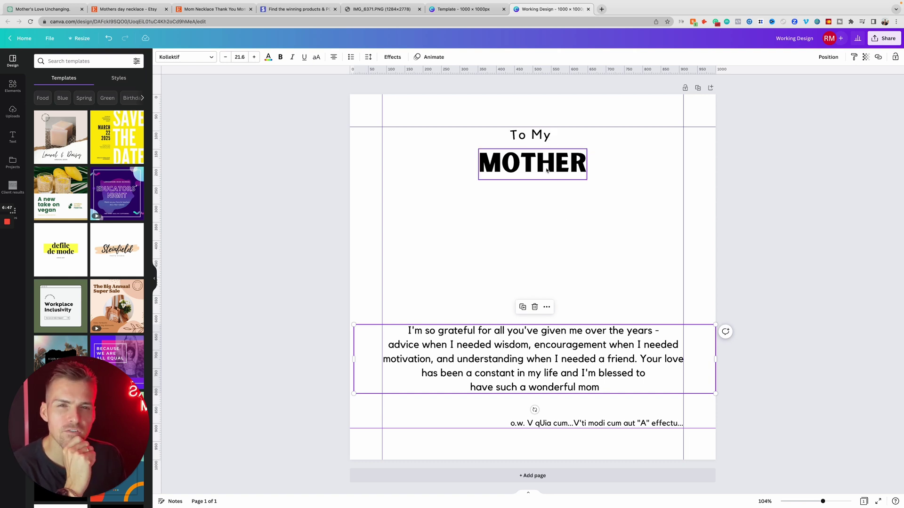
{"action": "left_click_drag", "start_coordinate": [546, 170], "coordinate": [546, 168]}
{"action": "left_click", "coordinate": [773, 212]}
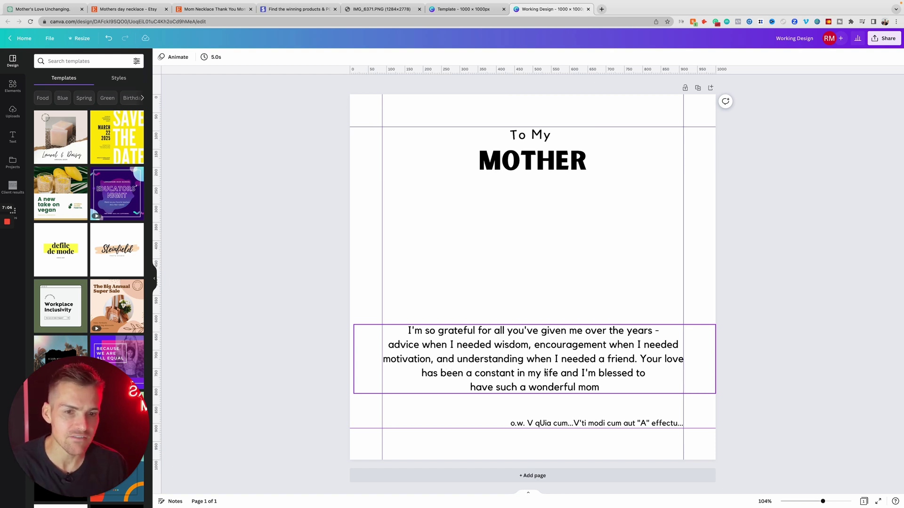
End the message with 'like you!' and bold 'grateful'
{"action": "left_click", "coordinate": [594, 388]}
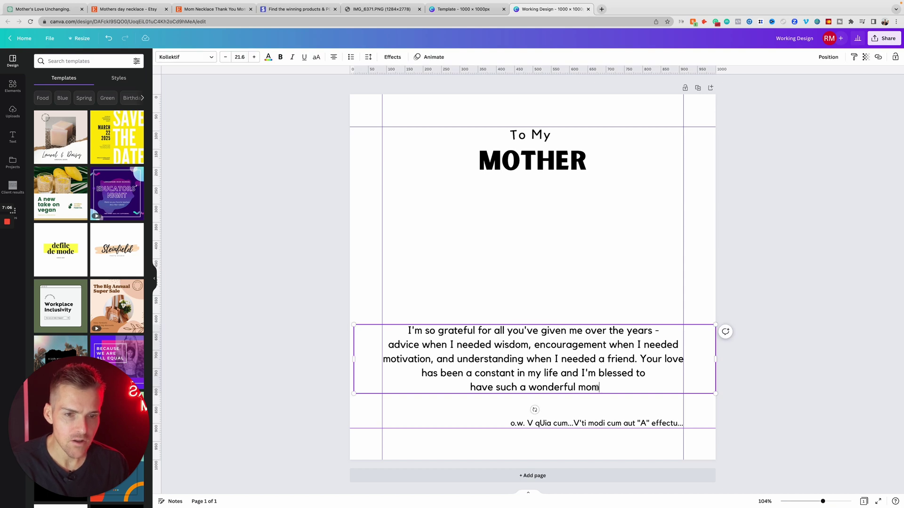
{"action": "type", "text": "like"}
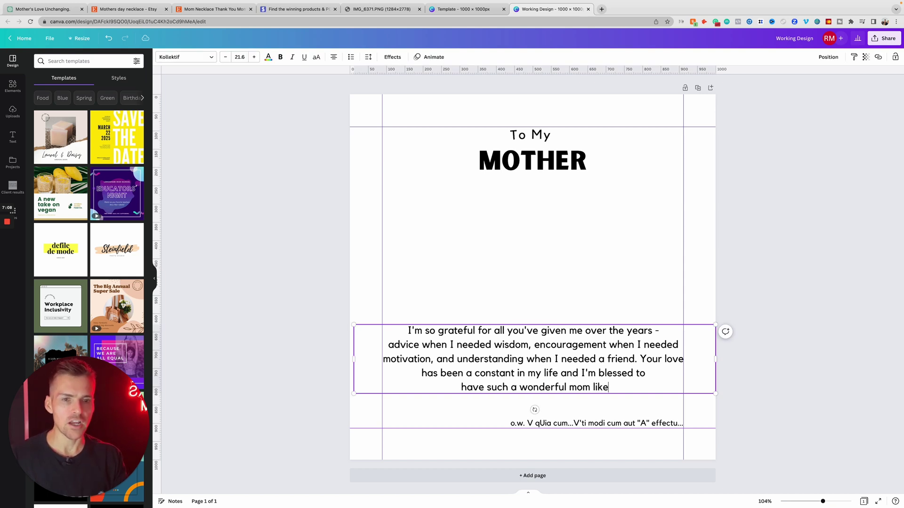
{"action": "type", "text": " you!"}
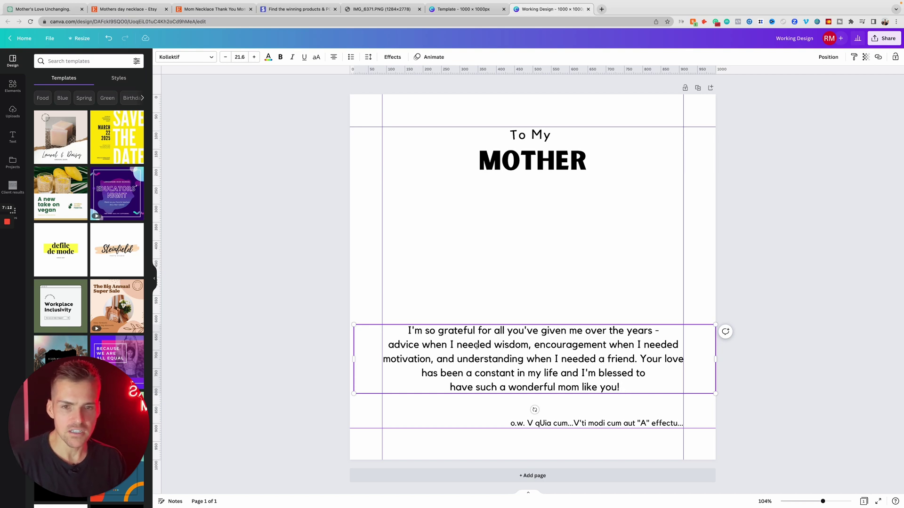
{"action": "double_click", "coordinate": [442, 332]}
{"action": "key", "text": "super+b"}
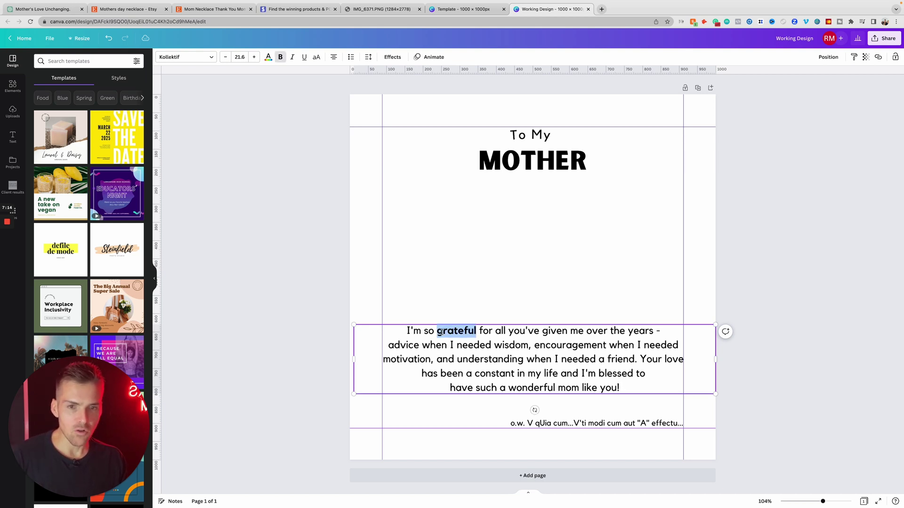
{"action": "left_click", "coordinate": [574, 331]}
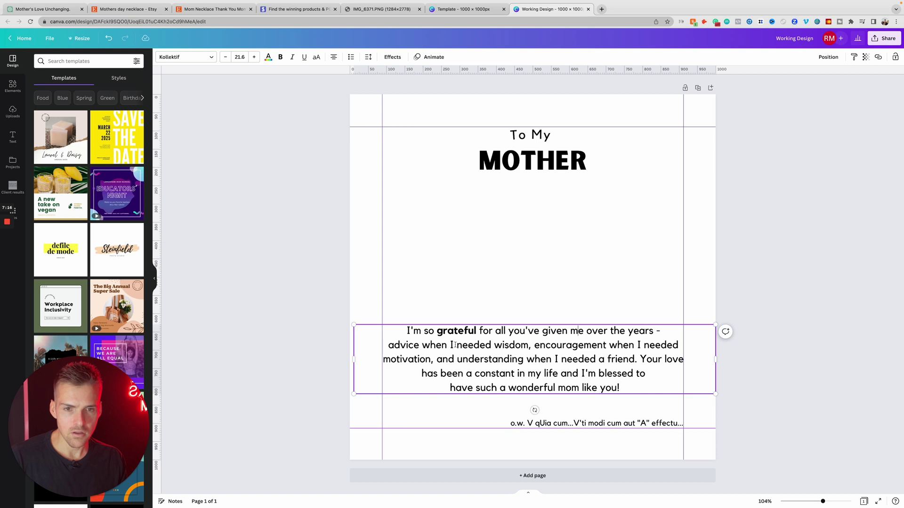
Bold 'advice', 'wisdom', 'encouragement' and 'motivation', undoing an accidental paste
{"action": "double_click", "coordinate": [401, 346]}
{"action": "key", "text": "super+b"}
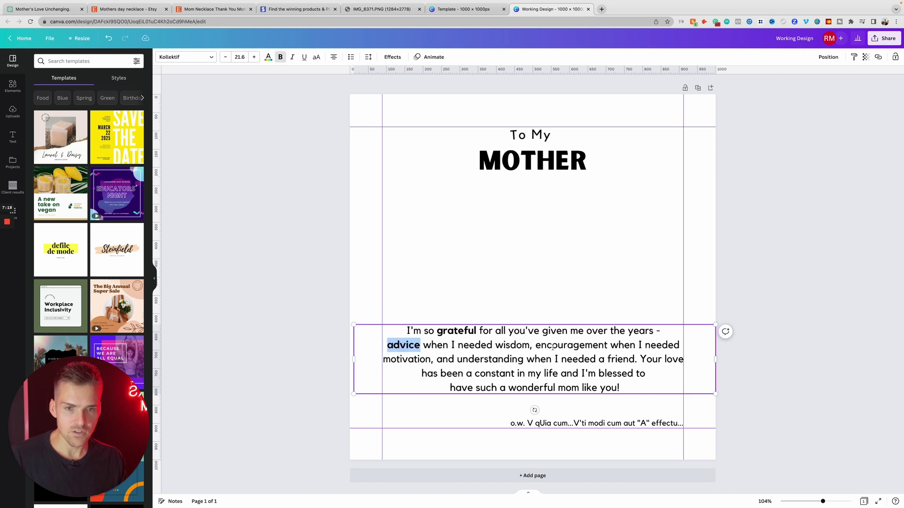
{"action": "double_click", "coordinate": [499, 345]}
{"action": "key", "text": "super+b"}
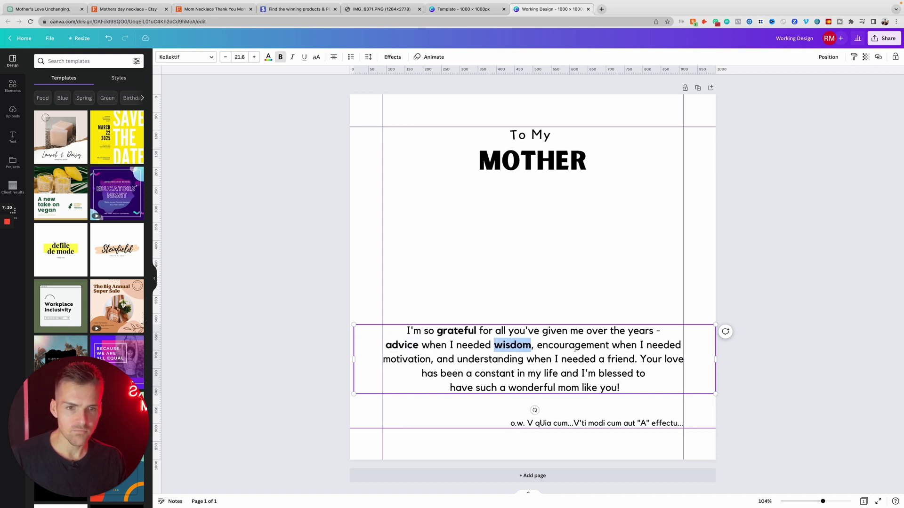
{"action": "double_click", "coordinate": [574, 346]}
{"action": "key", "text": "super+b"}
{"action": "double_click", "coordinate": [414, 359]}
{"action": "key", "text": "super+v"}
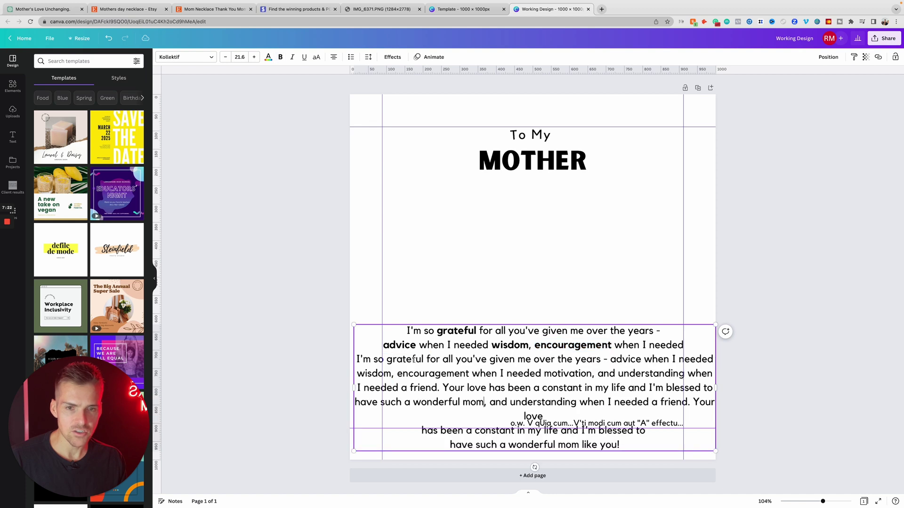
{"action": "key", "text": "super+z"}
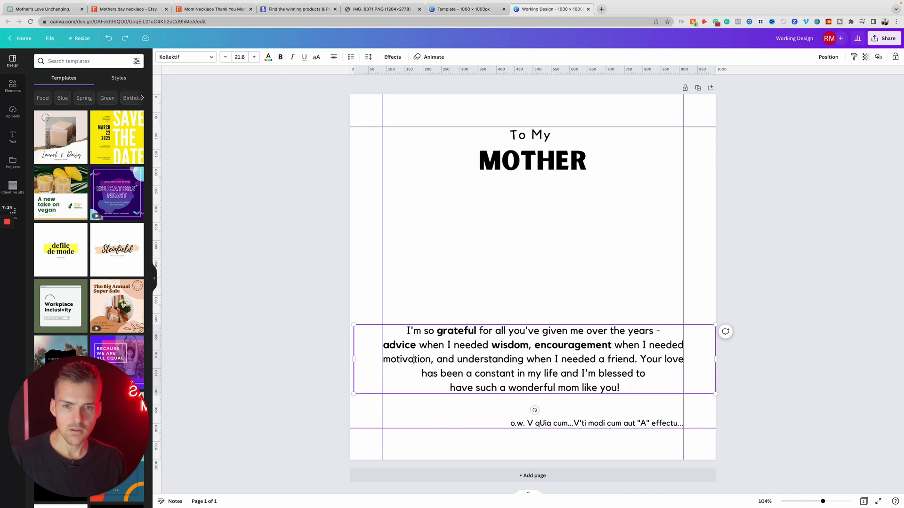
{"action": "double_click", "coordinate": [415, 359]}
{"action": "key", "text": "super+b"}
Bold 'understanding', 'friend', 'love', 'blessed' and 'wonderful' in the message
{"action": "double_click", "coordinate": [483, 360]}
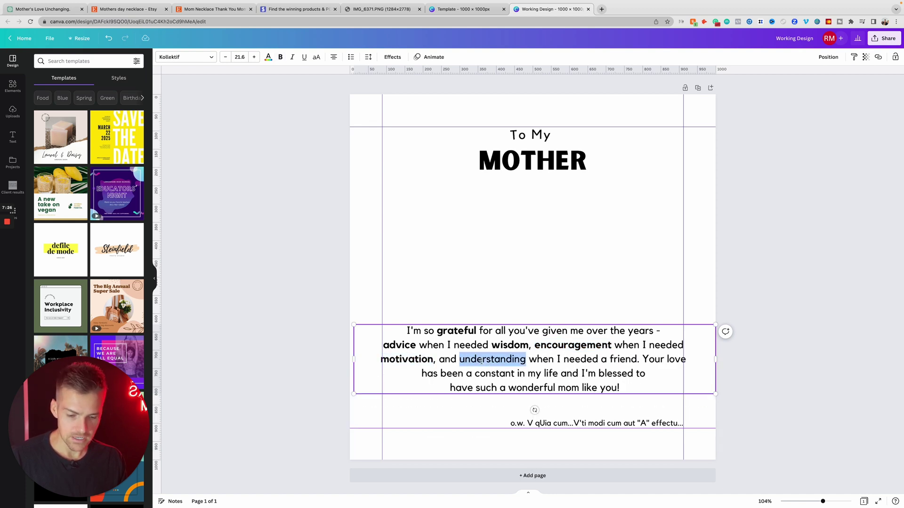
{"action": "key", "text": "super+b"}
{"action": "double_click", "coordinate": [624, 360]}
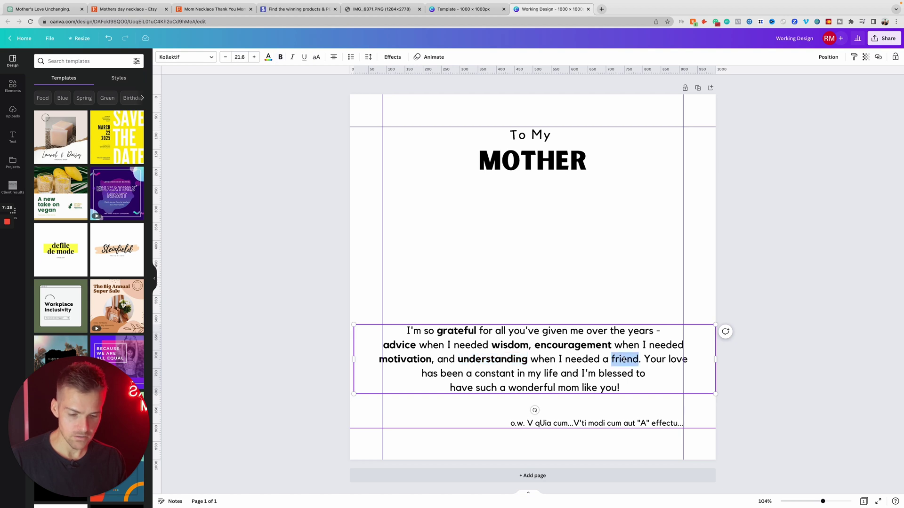
{"action": "key", "text": "super+b"}
{"action": "double_click", "coordinate": [678, 359]}
{"action": "key", "text": "super+b"}
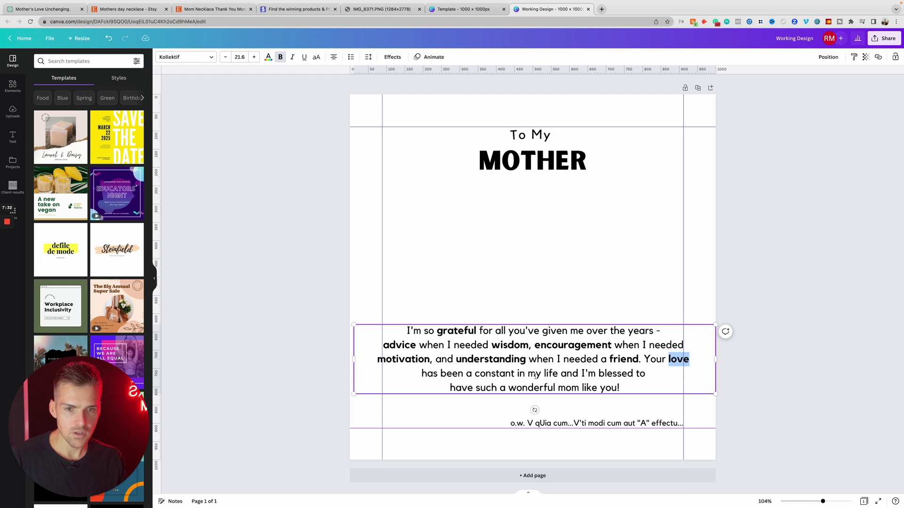
{"action": "double_click", "coordinate": [620, 374]}
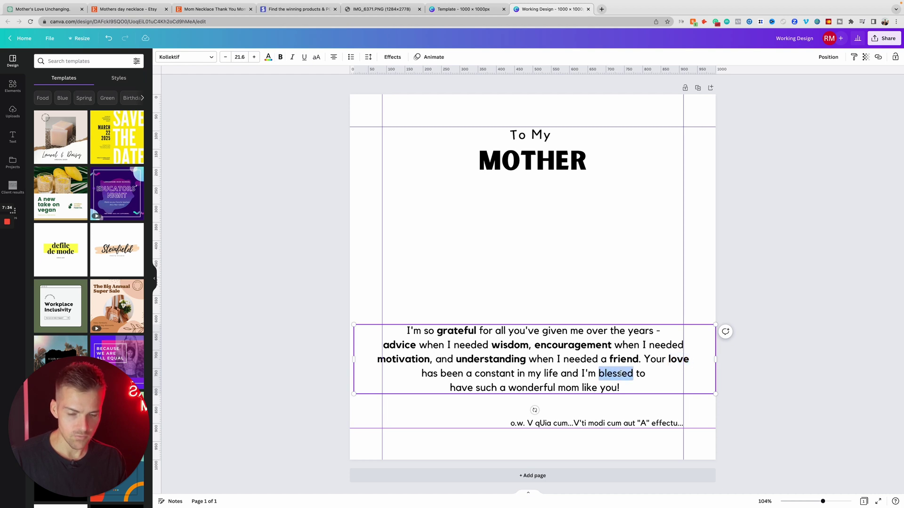
{"action": "key", "text": "ctrl+b"}
{"action": "double_click", "coordinate": [532, 387]}
{"action": "key", "text": "ctrl+b"}
{"action": "left_click", "coordinate": [745, 393]}
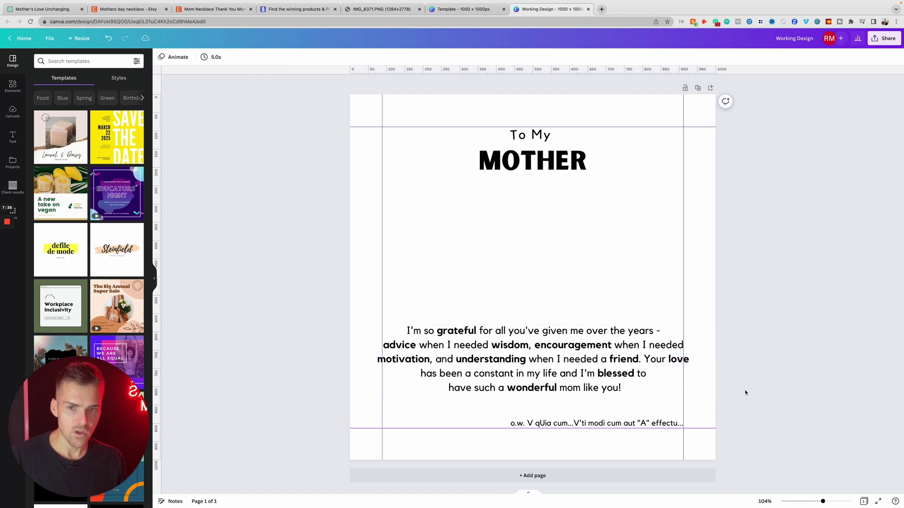
Pull in the message box's left and right sides so the text fits the template's safe-area guide
{"action": "left_click", "coordinate": [557, 361]}
{"action": "left_click_drag", "start_coordinate": [353, 394], "coordinate": [358, 393]}
{"action": "left_click_drag", "start_coordinate": [716, 393], "coordinate": [710, 387]}
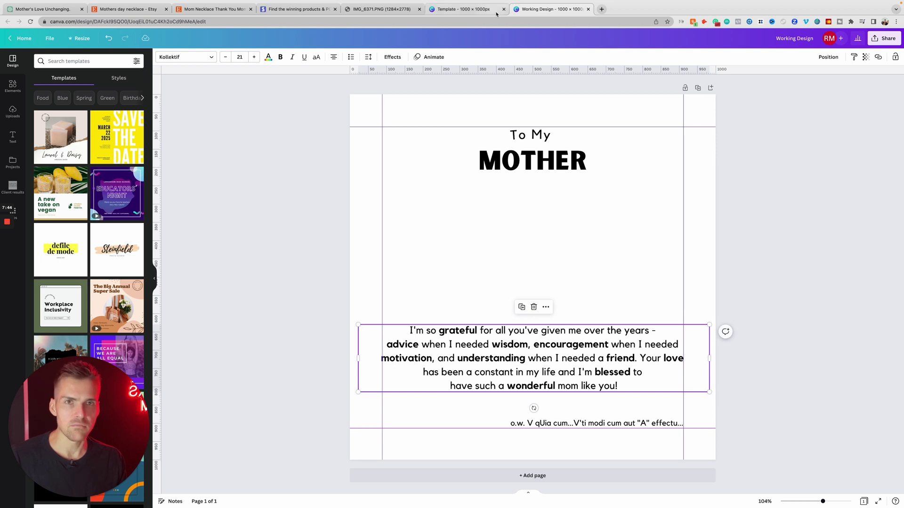
{"action": "left_click", "coordinate": [470, 10]}
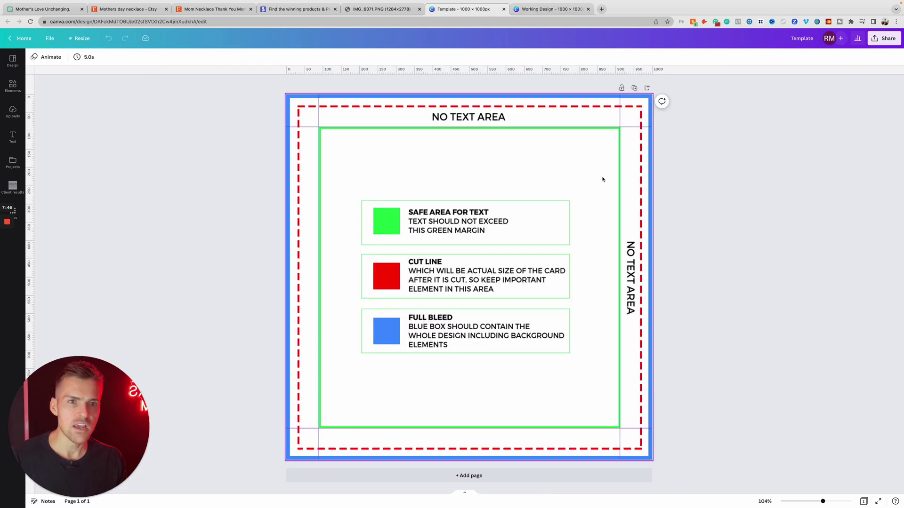
{"action": "left_click", "coordinate": [551, 11]}
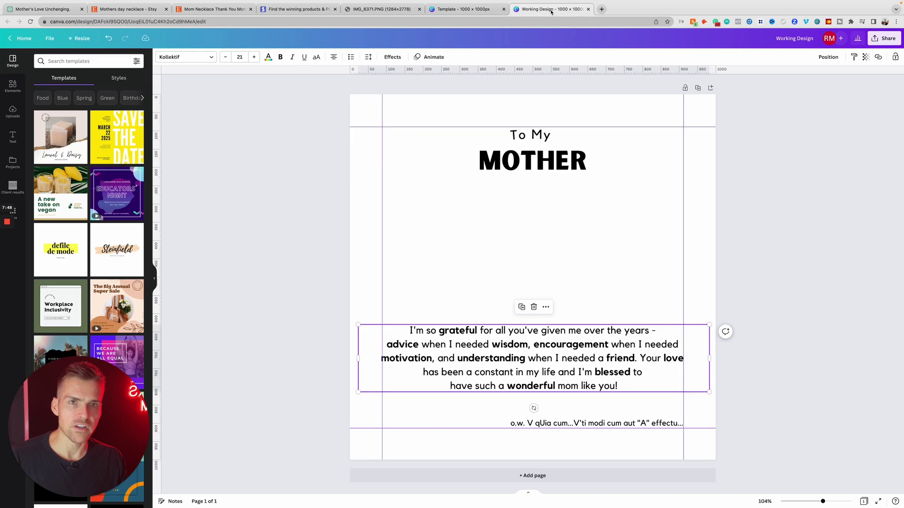
{"action": "left_click", "coordinate": [747, 219]}
{"action": "left_click", "coordinate": [595, 345]}
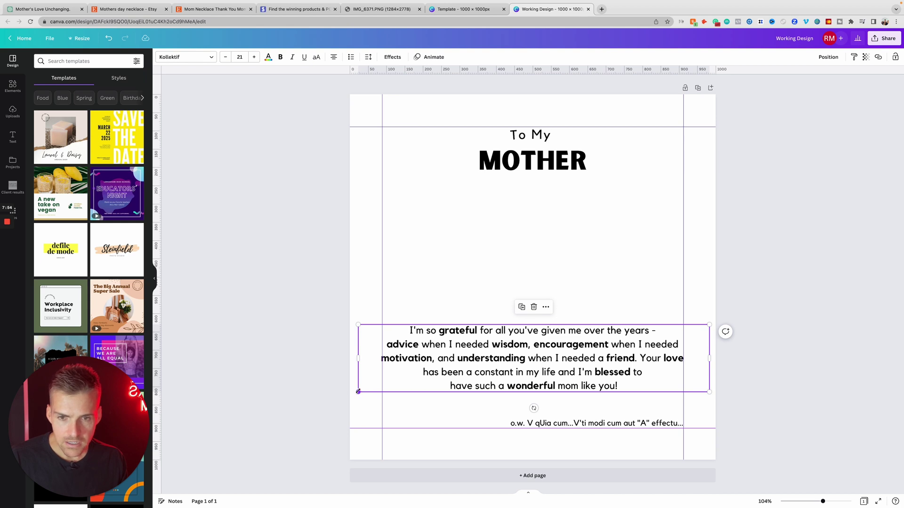
{"action": "left_click_drag", "start_coordinate": [358, 391], "coordinate": [359, 391]}
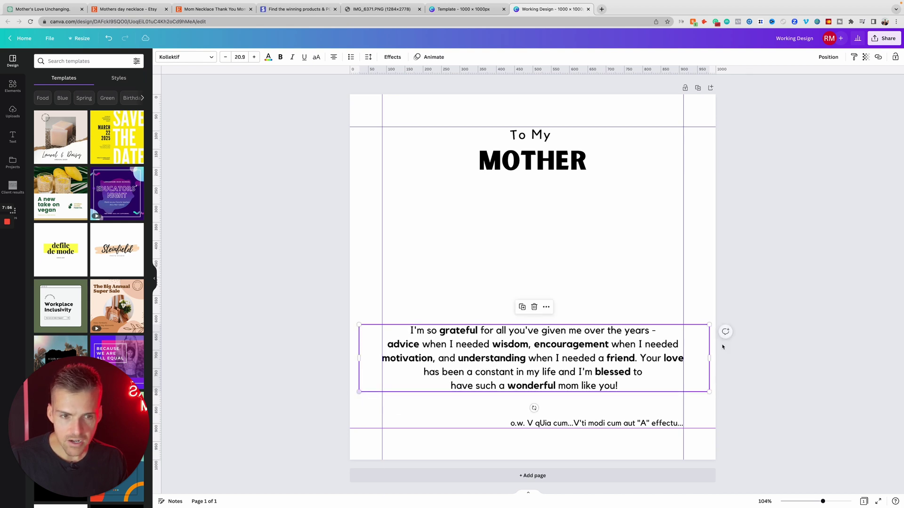
{"action": "left_click", "coordinate": [723, 347]}
{"action": "left_click", "coordinate": [621, 425]}
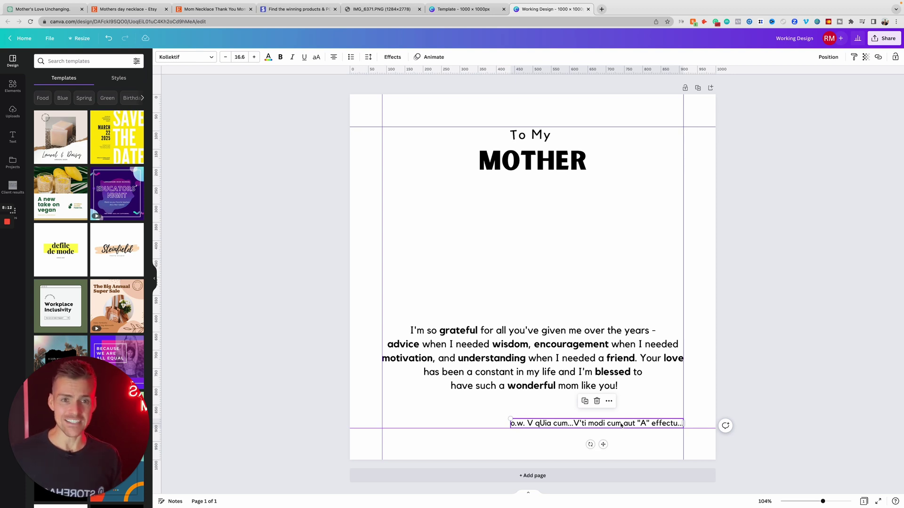
Replace the bottom placeholder line with 'Love, from your Daughter'
{"action": "left_click", "coordinate": [787, 348]}
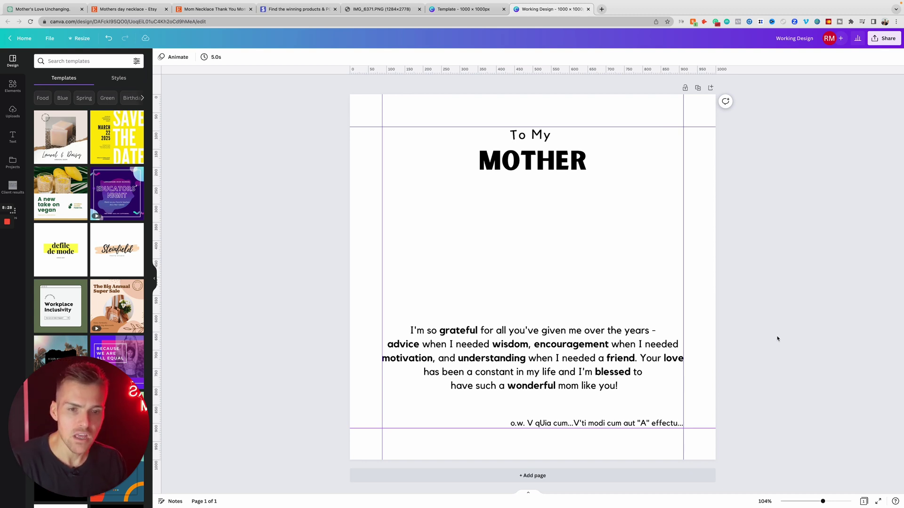
{"action": "left_click", "coordinate": [617, 423]}
{"action": "left_click", "coordinate": [617, 422]}
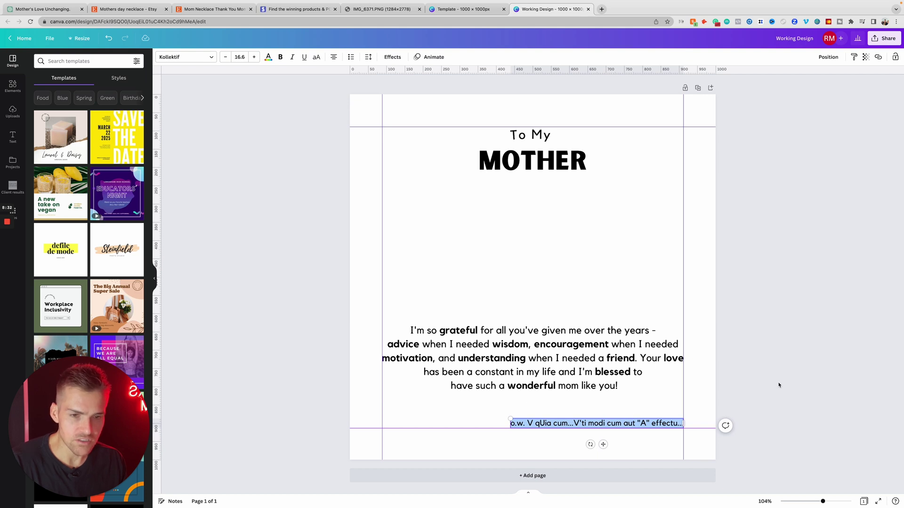
{"action": "type", "text": "Love"}
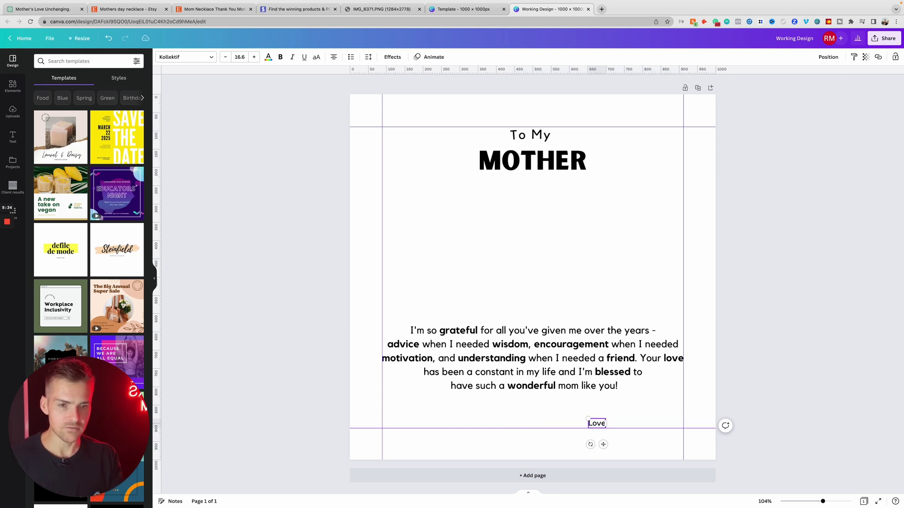
{"action": "type", "text": ", frmo"}
{"action": "key", "text": "BackSpace"}
{"action": "key", "text": "BackSpace"}
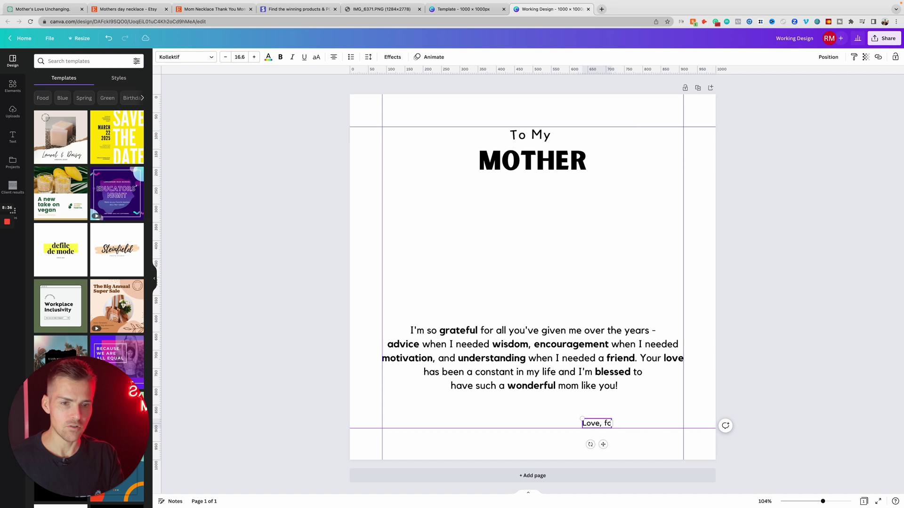
{"action": "type", "text": "om your Daugtehr"}
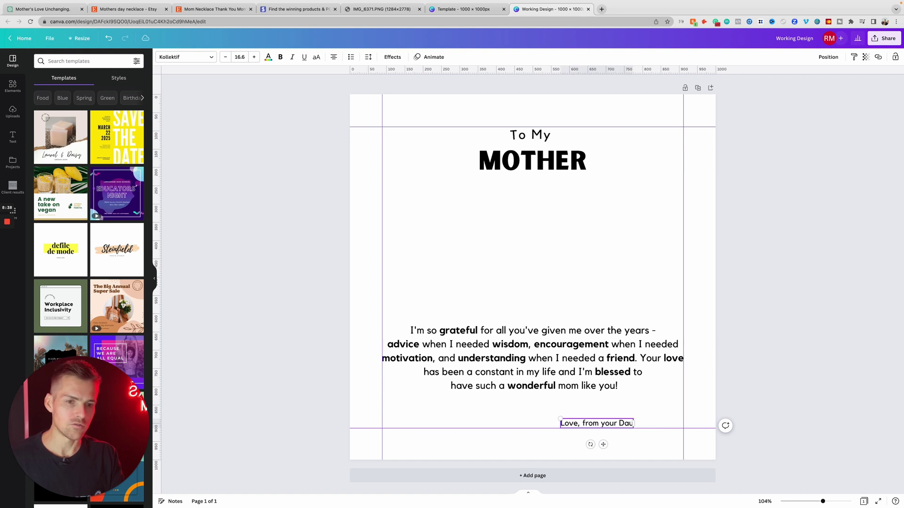
{"action": "key", "text": "BackSpace"}
{"action": "key", "text": "BackSpace"}
{"action": "key", "text": "BackSpace"}
{"action": "key", "text": "BackSpace"}
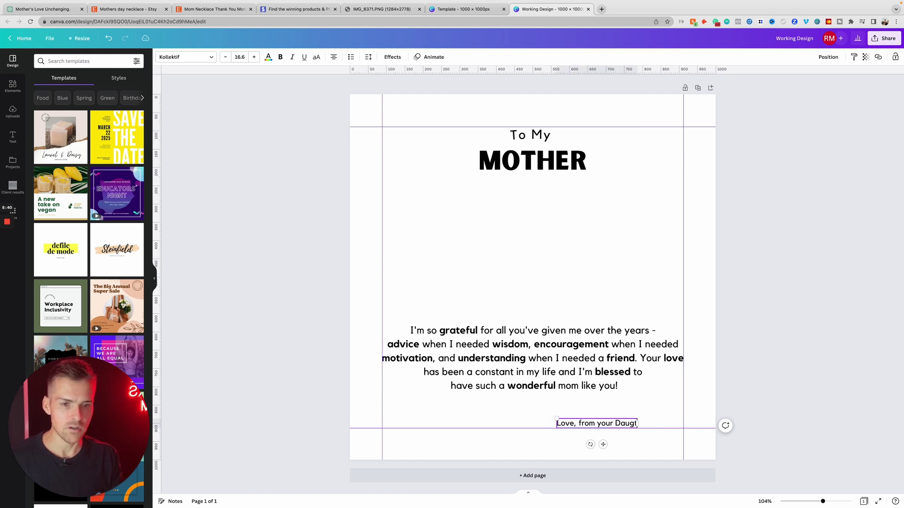
{"action": "type", "text": "hter"}
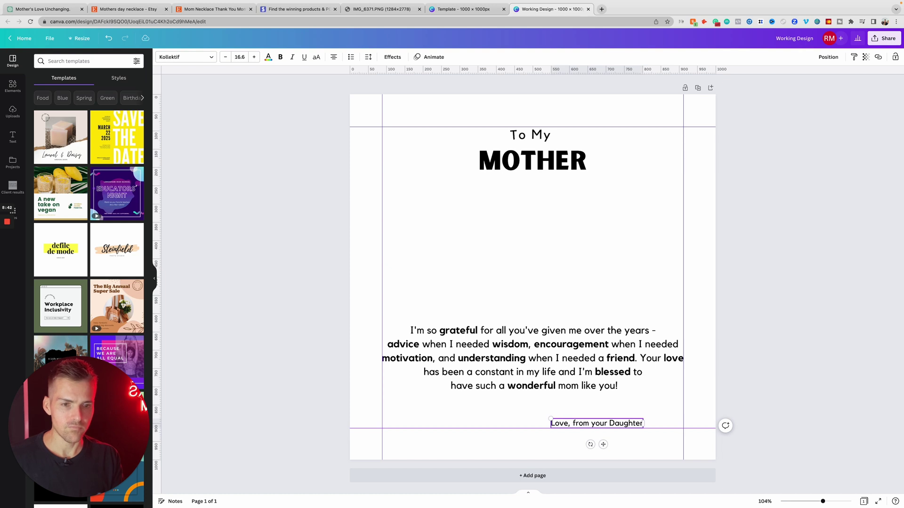
{"action": "left_click", "coordinate": [895, 382]}
Enlarge the sign-off to about size 23.5 and move it to the right margin
{"action": "left_click", "coordinate": [551, 422]}
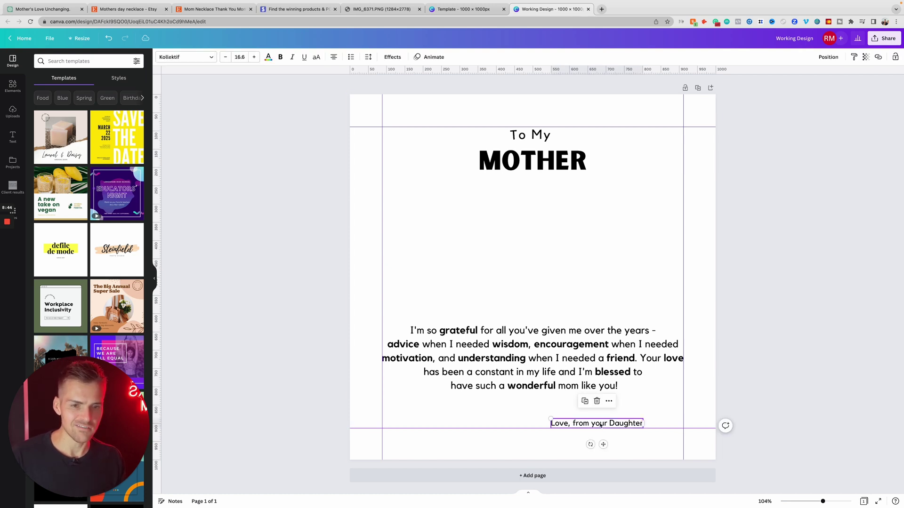
{"action": "left_click_drag", "start_coordinate": [551, 419], "coordinate": [512, 415]}
{"action": "left_click", "coordinate": [770, 394]}
{"action": "left_click_drag", "start_coordinate": [613, 420], "coordinate": [653, 421]}
{"action": "left_click", "coordinate": [746, 392]}
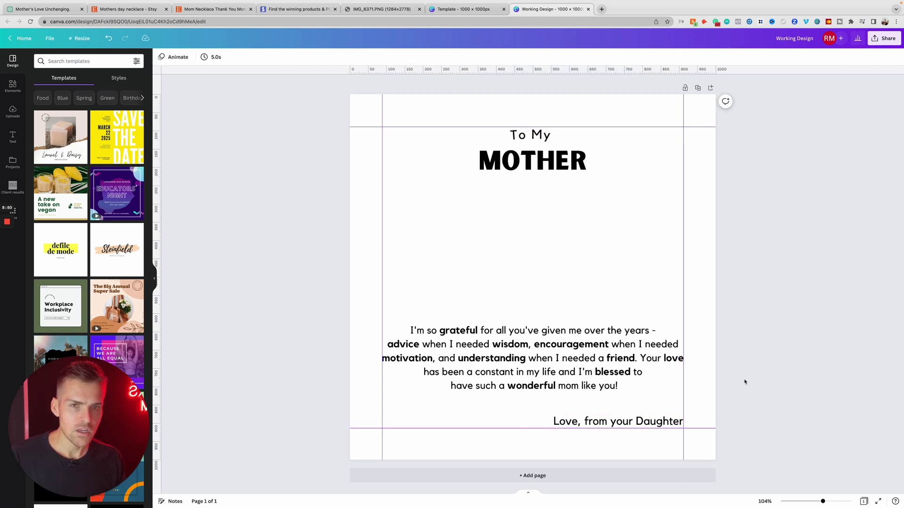